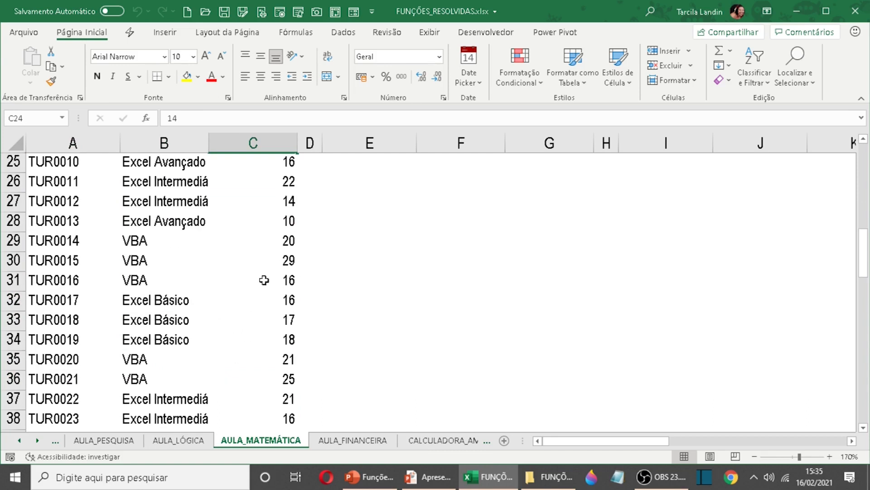
# Calculate the total number of students in B5 with the formula =SOMA(C16:C53).
pyautogui.scroll(-4, 270, 319)
pyautogui.scroll(12, 267, 353)
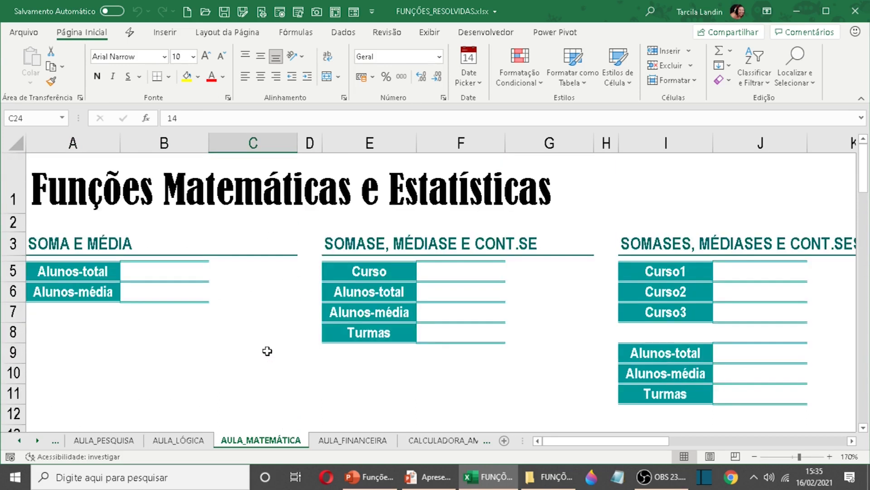
pyautogui.click(157, 273)
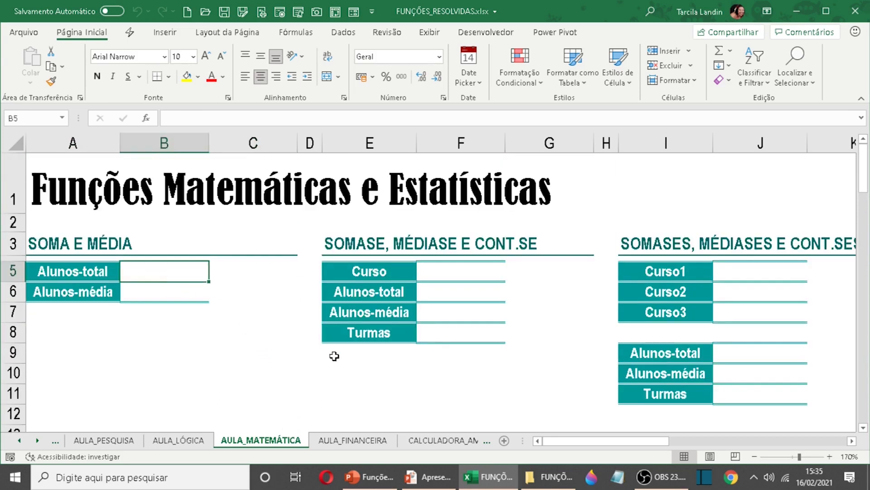
pyautogui.write('=soma(')
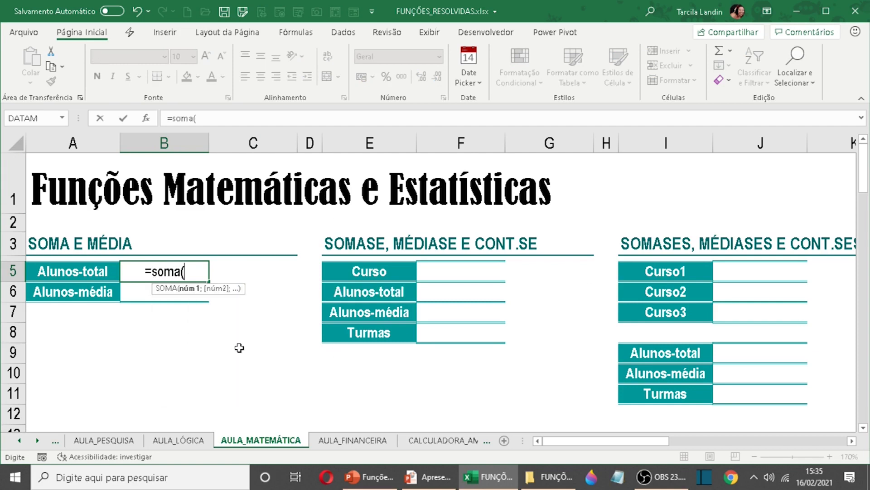
pyautogui.scroll(-2, 239, 348)
pyautogui.moveTo(245, 347); pyautogui.dragTo(251, 399)
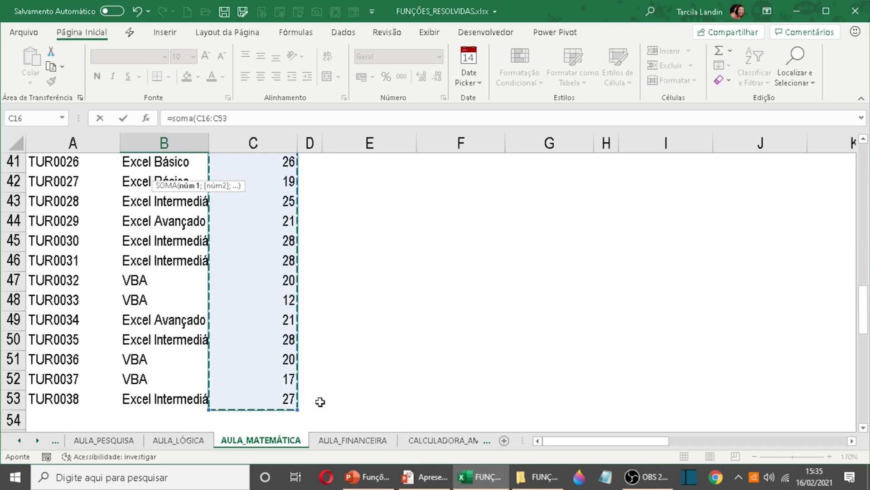
pyautogui.scroll(5, 264, 393)
pyautogui.scroll(8, 253, 225)
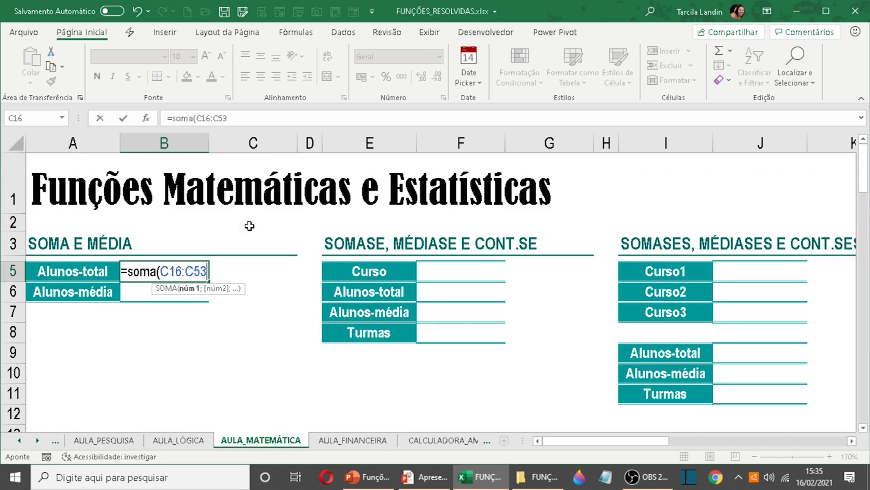
pyautogui.click(183, 271)
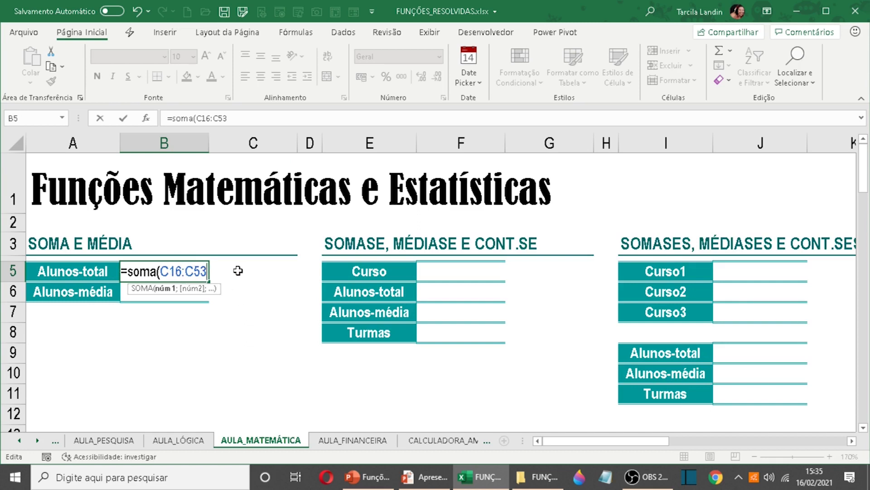
pyautogui.write(')')
pyautogui.press('Return')
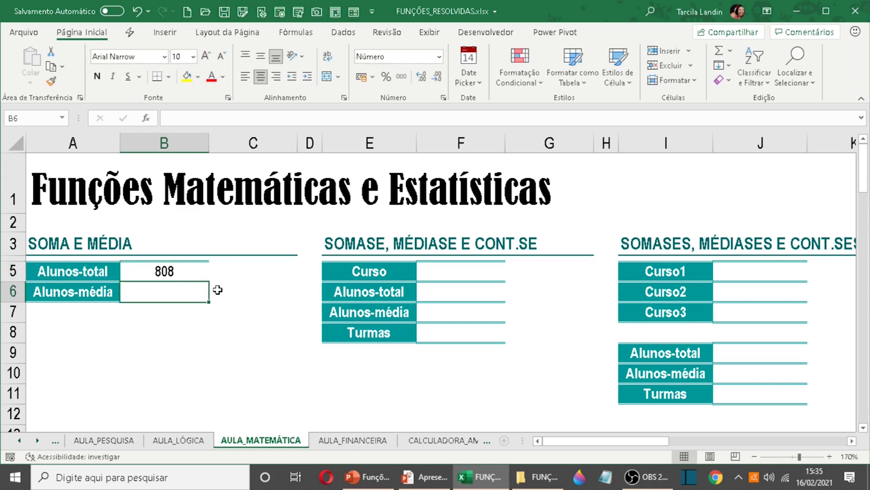
# Select the student counts in C16:C53 and turn on Contagem Numérica among the status bar statistics.
pyautogui.scroll(-5, 217, 290)
pyautogui.moveTo(272, 184); pyautogui.dragTo(260, 395)
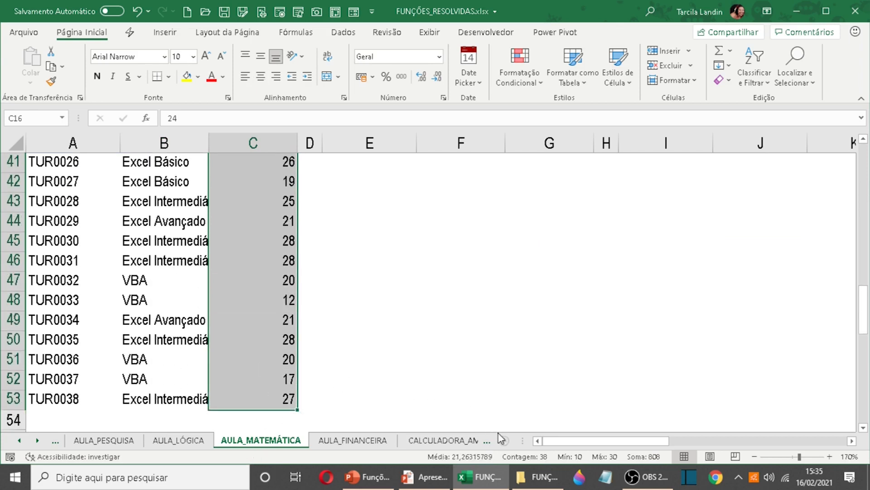
pyautogui.rightClick(654, 456)
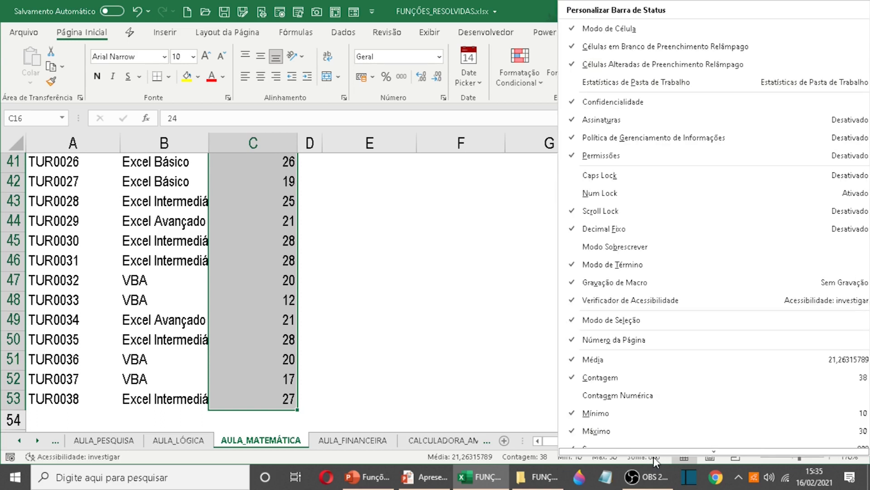
pyautogui.scroll(-3, 619, 428)
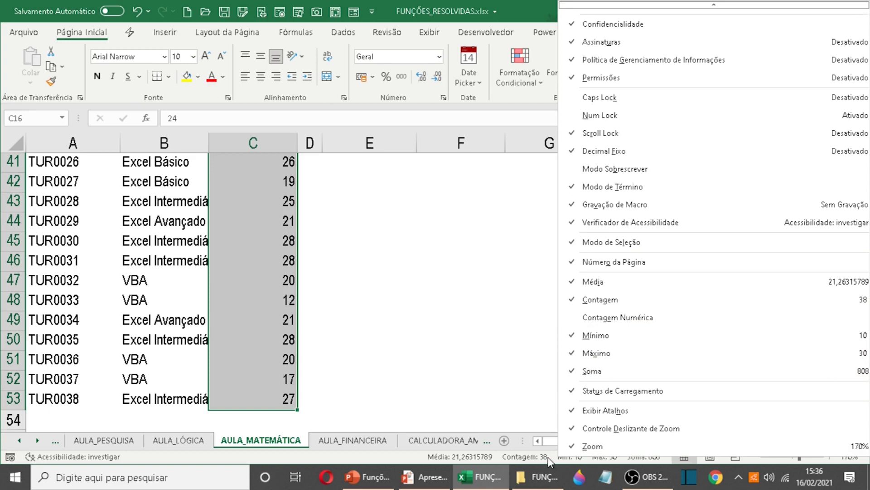
pyautogui.click(594, 323)
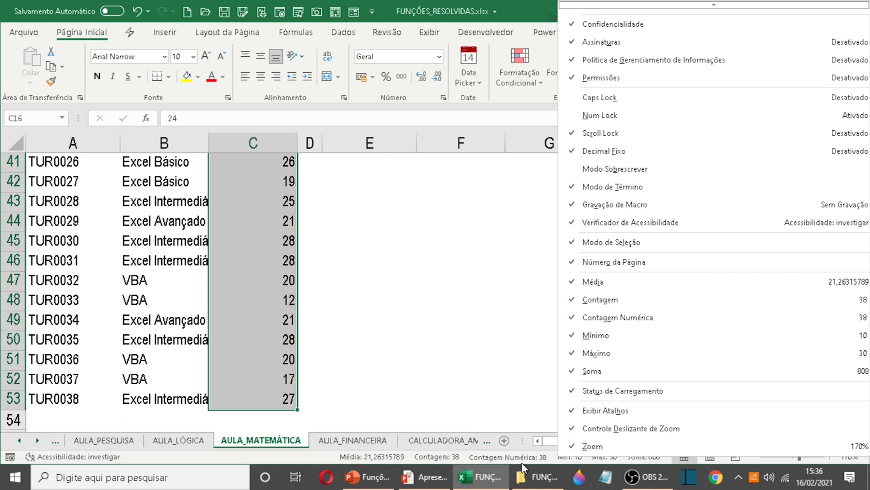
pyautogui.press('Escape')
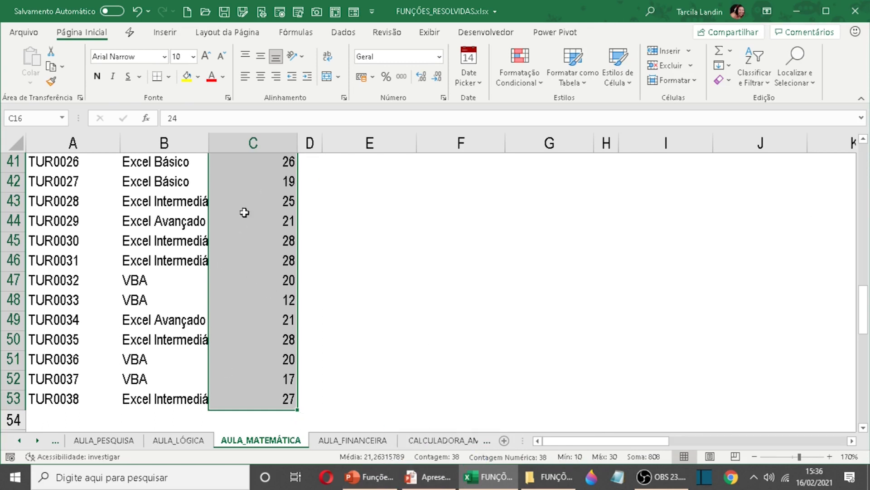
# Reselect the student counts from C53 up to C16 to check their average in the status bar.
pyautogui.click(348, 365)
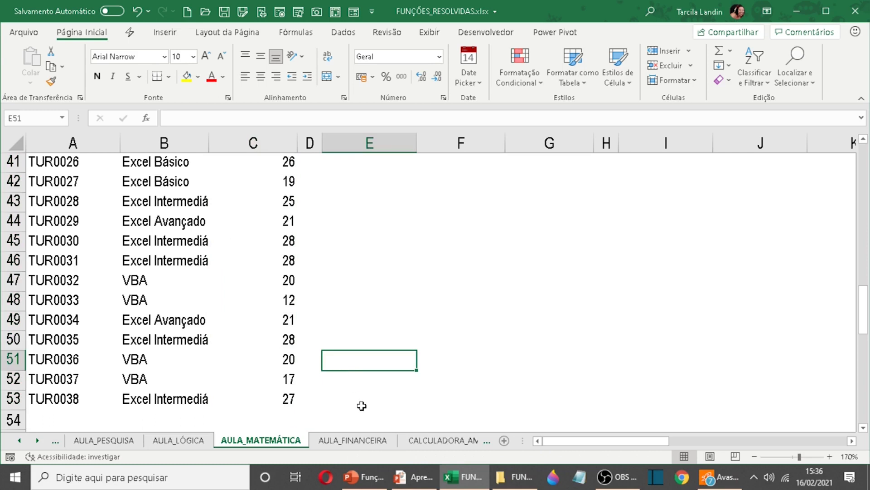
pyautogui.moveTo(290, 398); pyautogui.dragTo(274, 205)
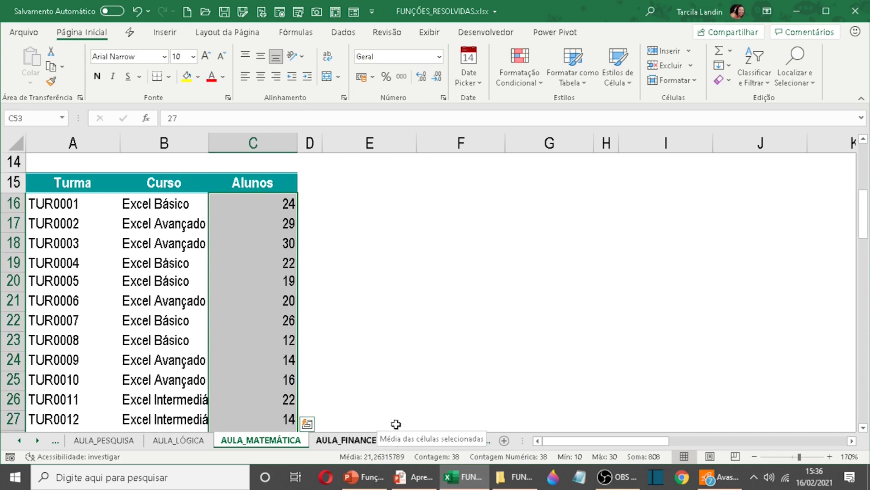
pyautogui.click(375, 372)
# Calculate the average number of students in B6 with the formula =MÉDIA(C16:C53).
pyautogui.scroll(4, 373, 363)
pyautogui.click(161, 239)
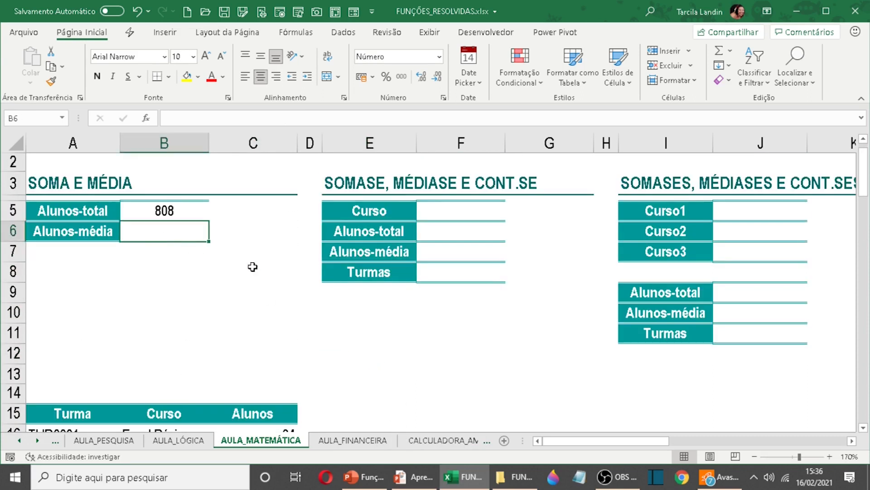
pyautogui.write('=')
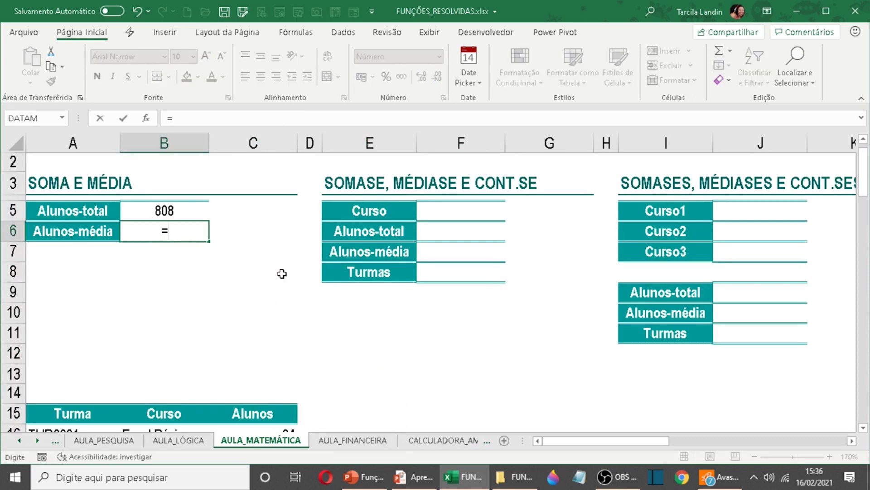
pyautogui.write('mé')
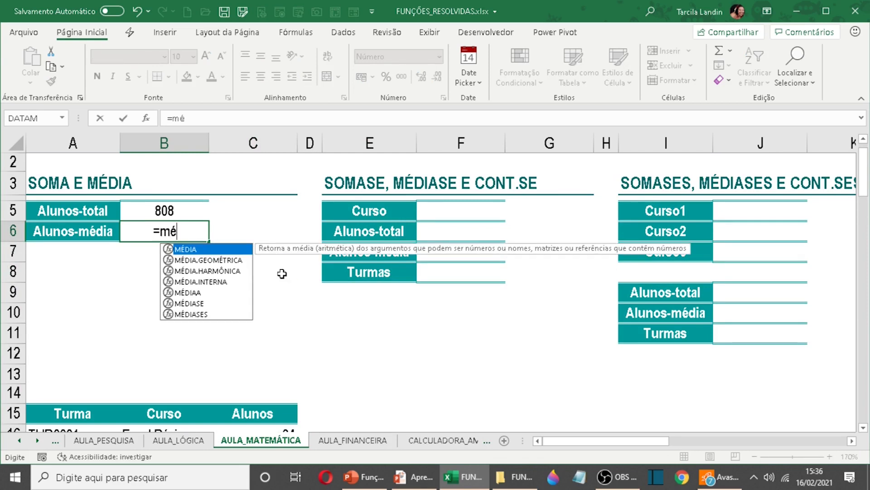
pyautogui.write('dia(')
pyautogui.scroll(-2, 309, 326)
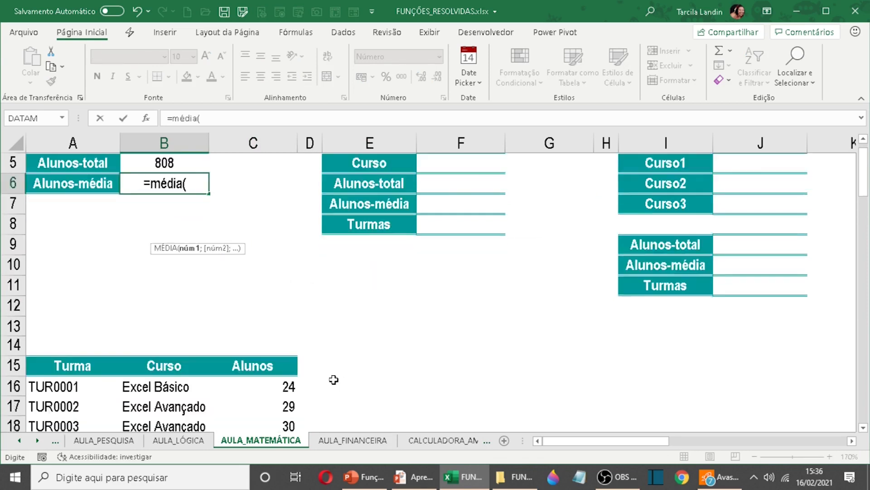
pyautogui.moveTo(282, 331); pyautogui.dragTo(284, 398)
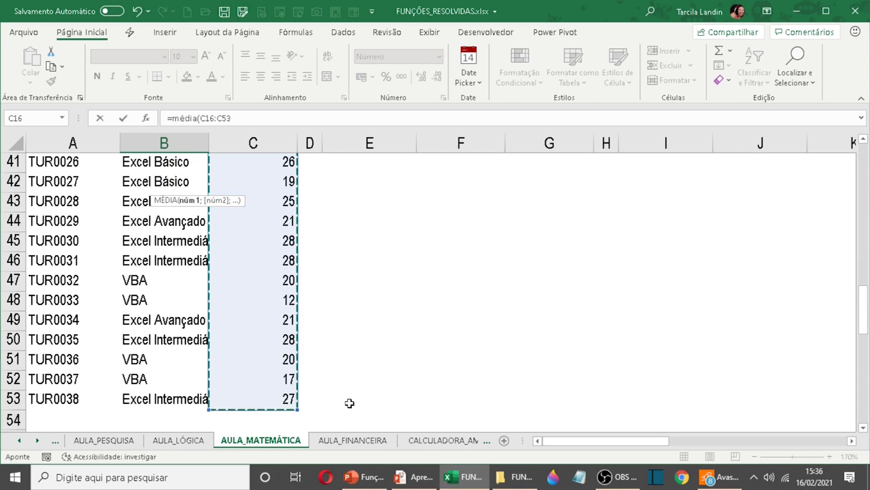
pyautogui.click(267, 119)
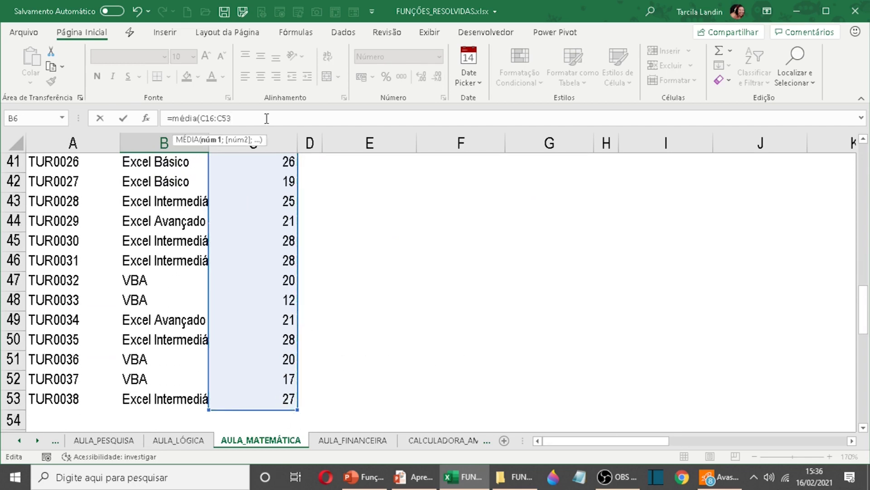
pyautogui.write(')')
pyautogui.press('Return')
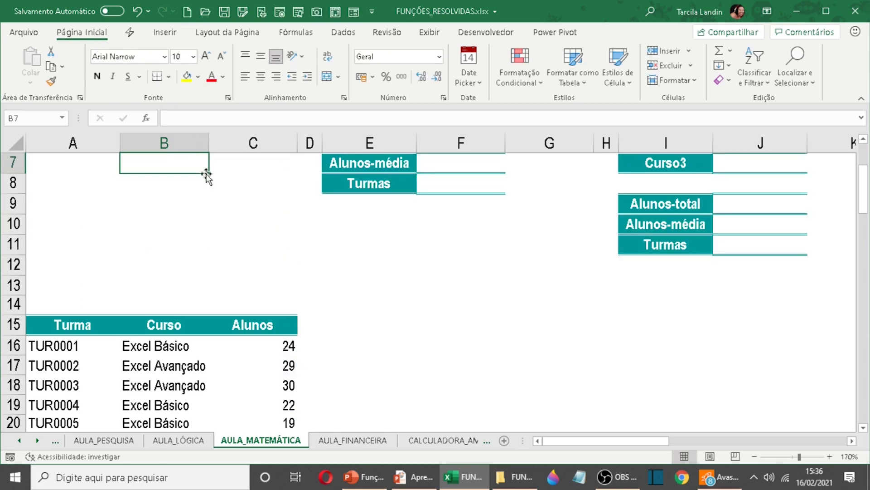
pyautogui.scroll(2, 198, 201)
pyautogui.click(156, 293)
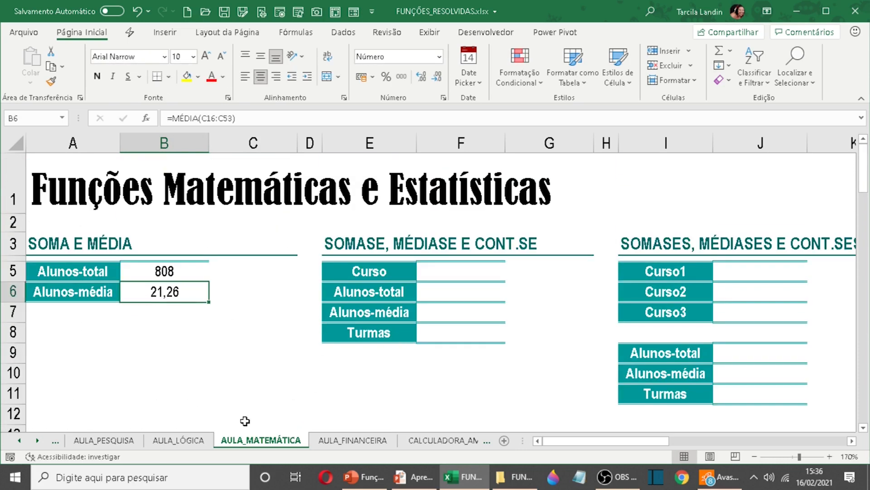
# Enter the sample values 2, 3, 4 and 5 in cells A8 to A11.
pyautogui.click(215, 409)
pyautogui.scroll(-1, 215, 409)
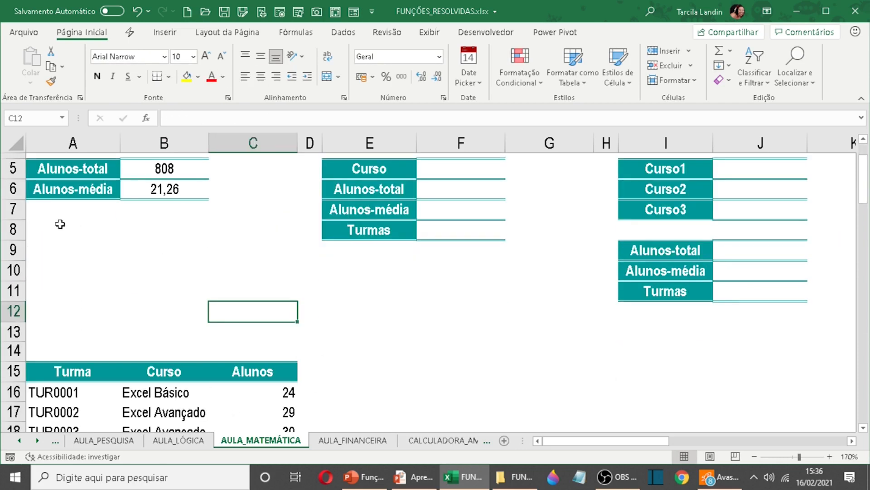
pyautogui.click(73, 232)
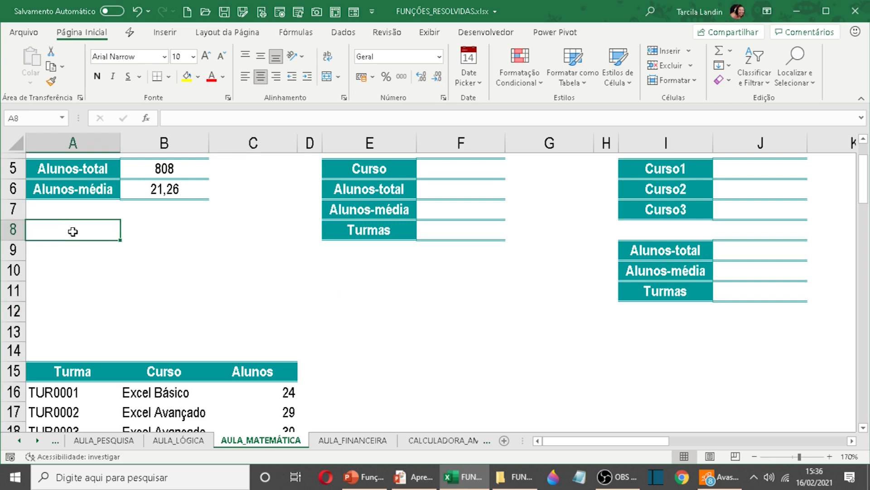
pyautogui.write('2')
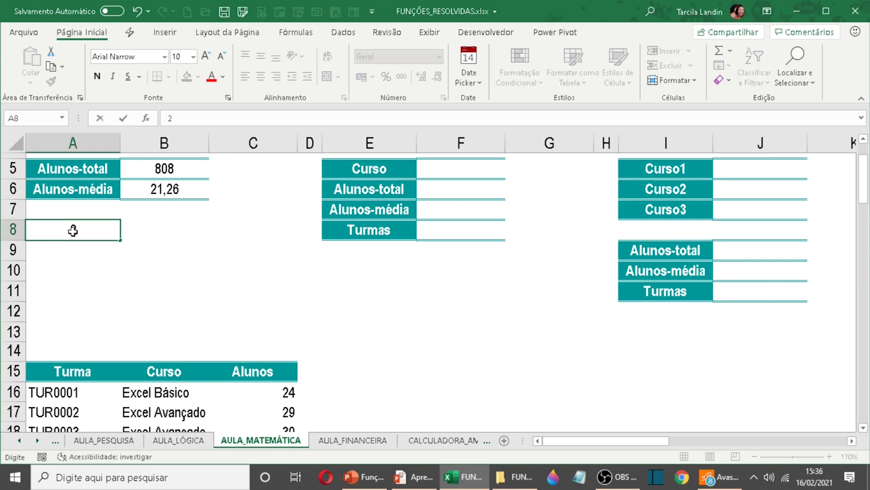
pyautogui.press('Return')
pyautogui.write('3')
pyautogui.press('Return')
pyautogui.write('4')
pyautogui.press('Return')
pyautogui.write('5')
pyautogui.press('Return')
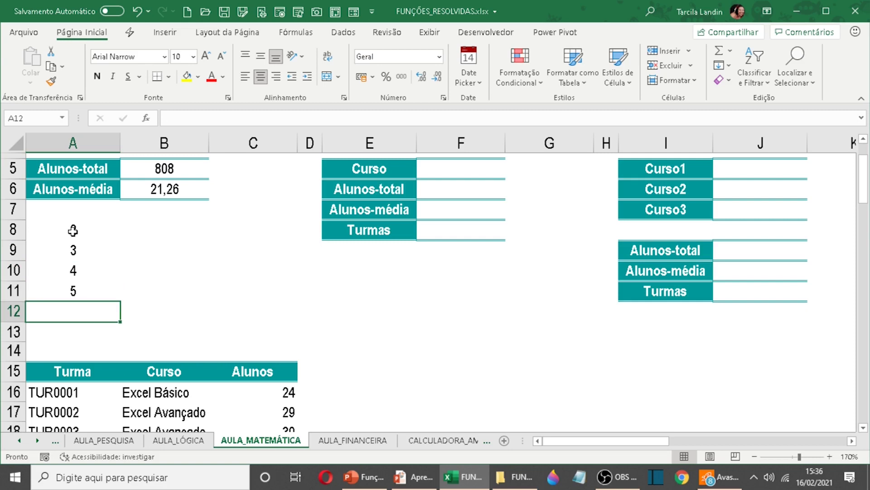
# Add up the four sample values in B8 with the formula =(A8+A9+A10+A11).
pyautogui.click(159, 227)
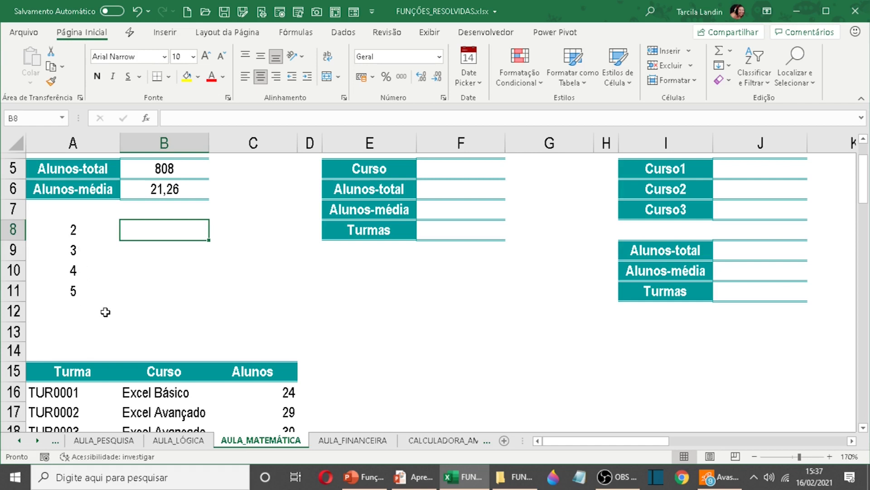
pyautogui.write('=')
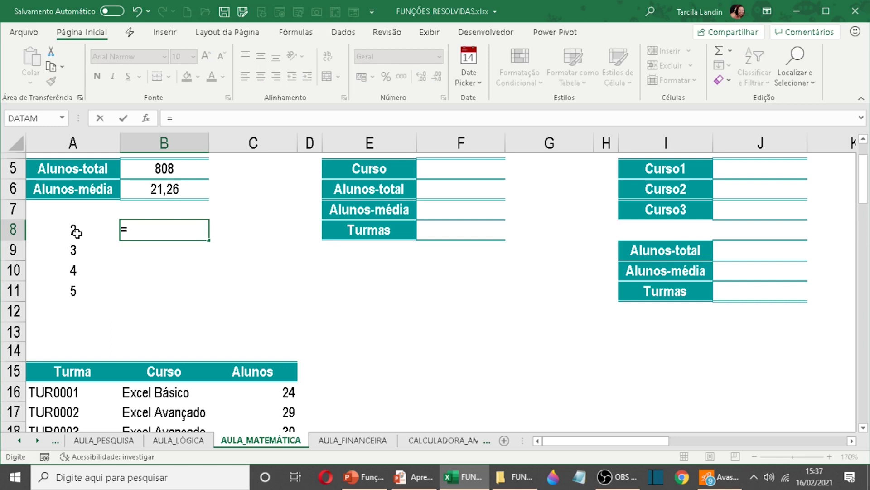
pyautogui.write('(')
pyautogui.click(72, 233)
pyautogui.write('+')
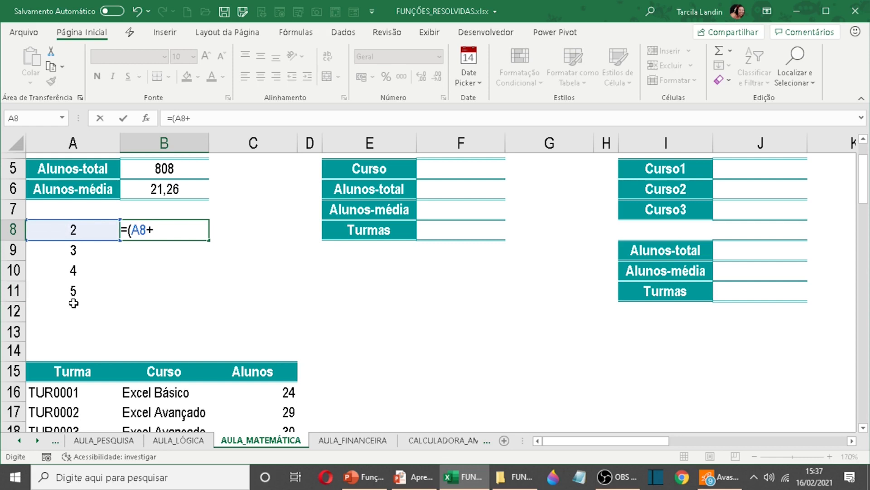
pyautogui.click(82, 249)
pyautogui.write('+')
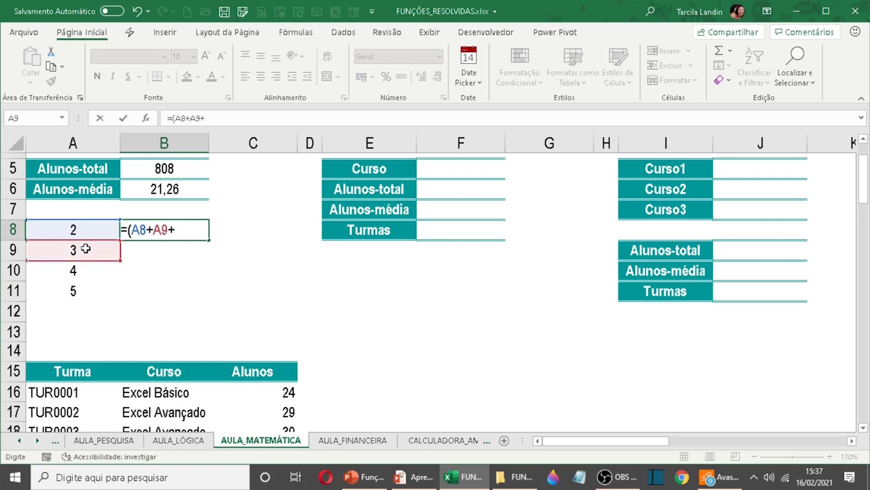
pyautogui.click(89, 269)
pyautogui.write('+')
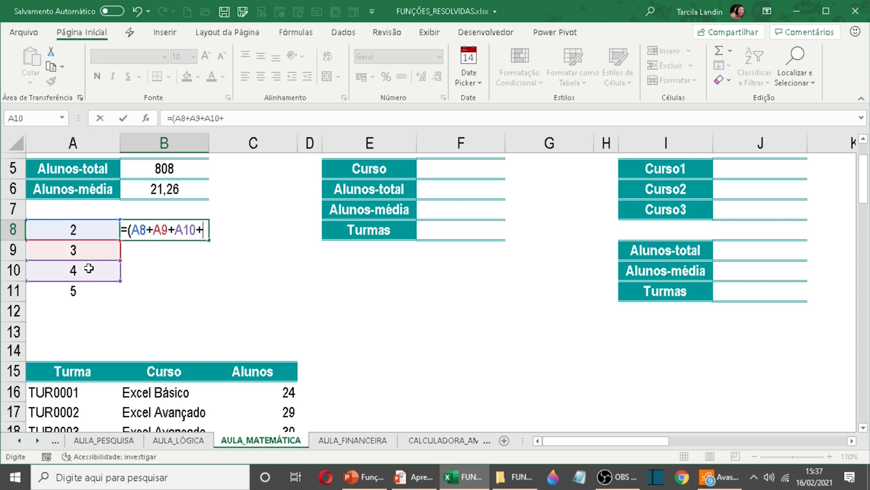
pyautogui.click(88, 292)
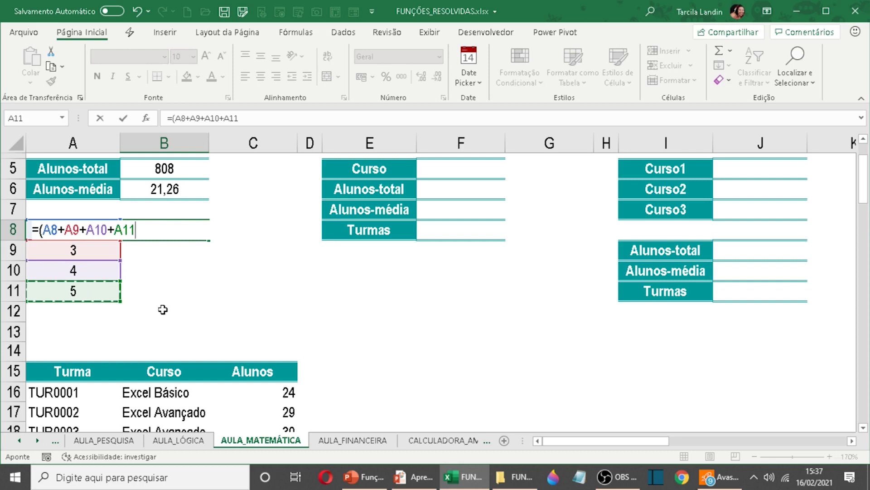
pyautogui.write(')')
pyautogui.press('Return')
pyautogui.press('Up')
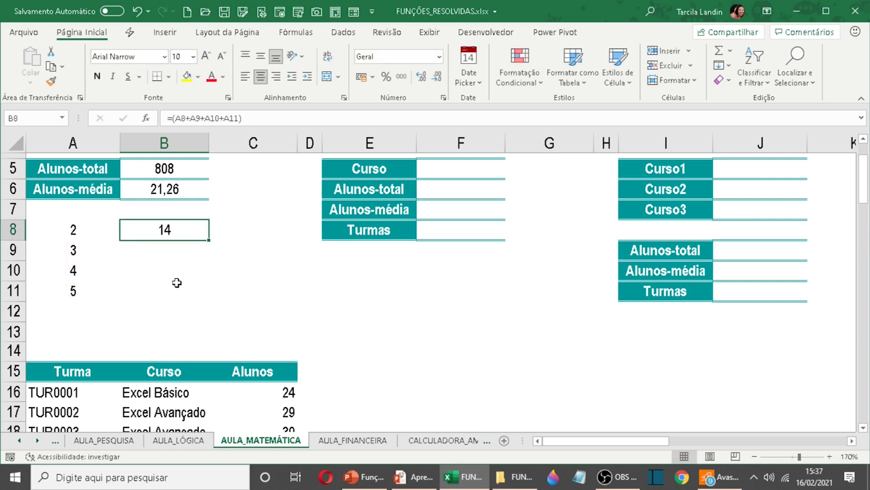
# Extend the B8 formula to divide the sum by 4, giving =(A8+A9+A10+A11)/4.
pyautogui.click(295, 116)
pyautogui.write('/4')
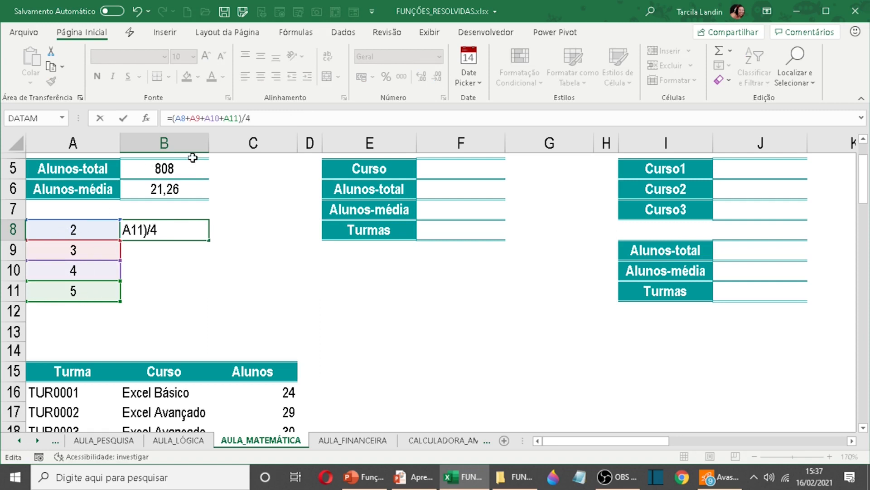
pyautogui.press('Return')
pyautogui.click(171, 231)
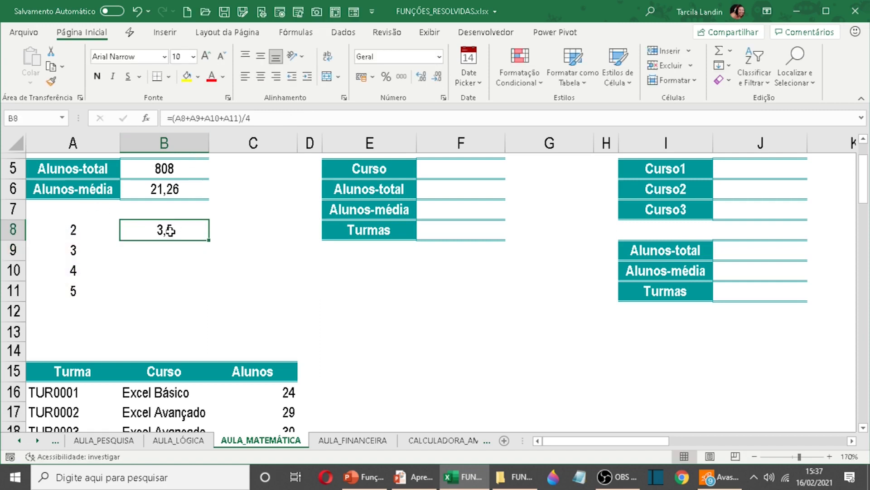
# Calculate the average of the four sample values in B9 with the formula =MÉDIA(A8:A11).
pyautogui.click(191, 253)
pyautogui.write('=m')
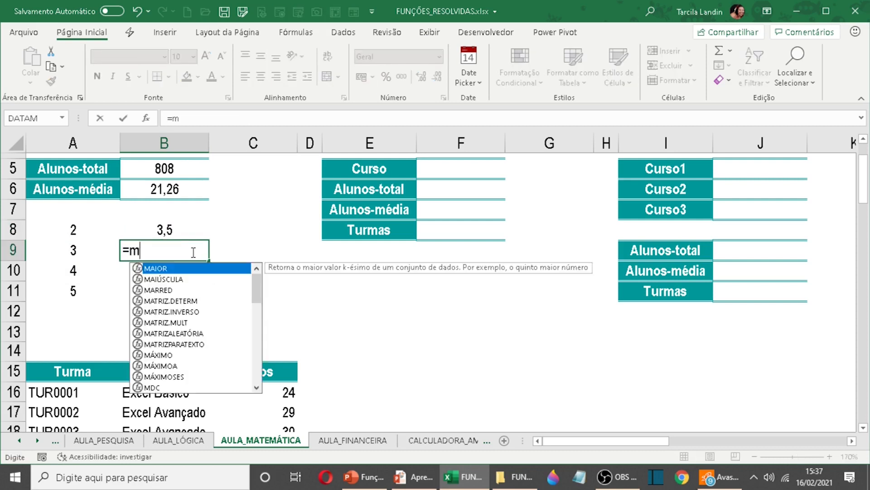
pyautogui.write('édia(')
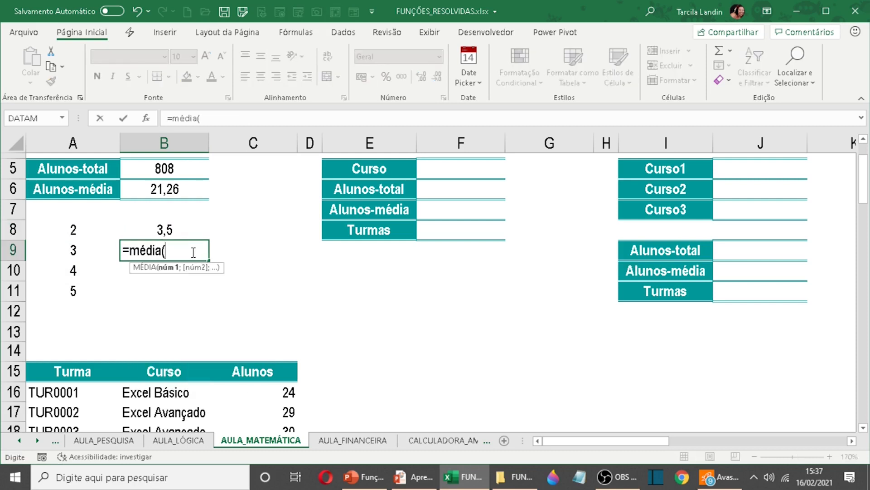
pyautogui.moveTo(75, 227); pyautogui.dragTo(86, 282)
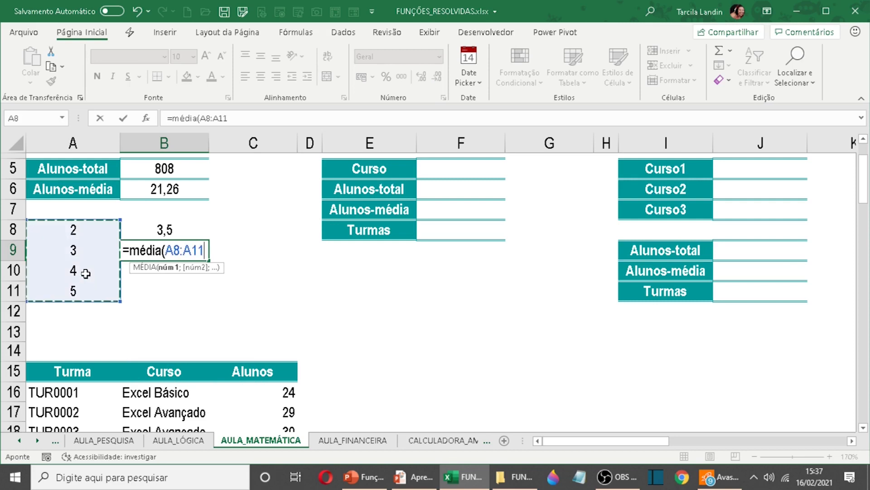
pyautogui.press('Return')
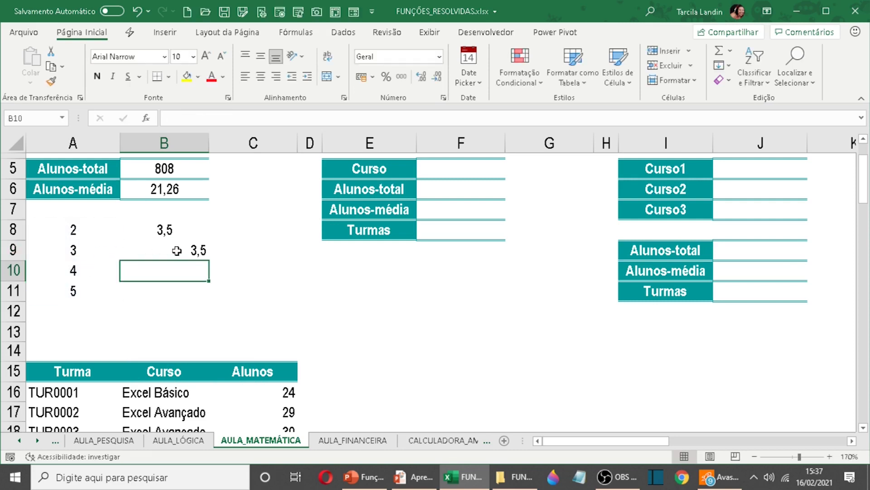
pyautogui.click(204, 250)
# Clear the sample values and both average formulas from the range A8:B11.
pyautogui.moveTo(62, 231); pyautogui.dragTo(165, 294)
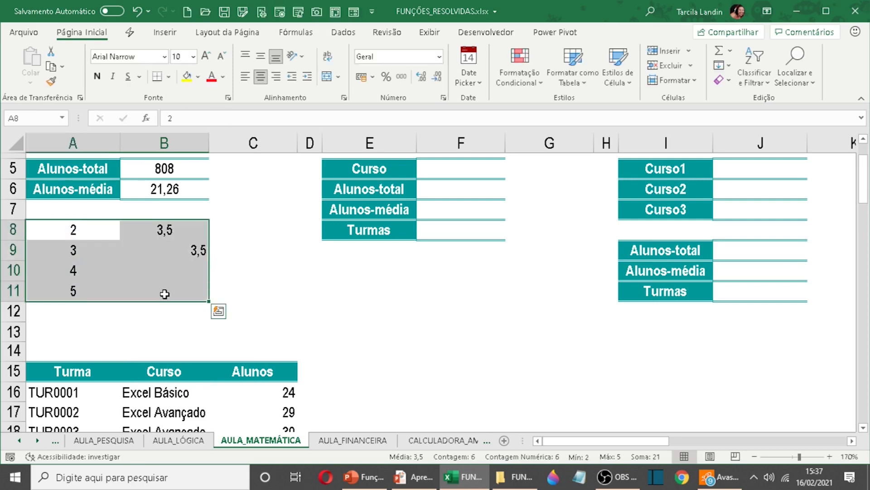
pyautogui.press('Delete')
pyautogui.click(266, 294)
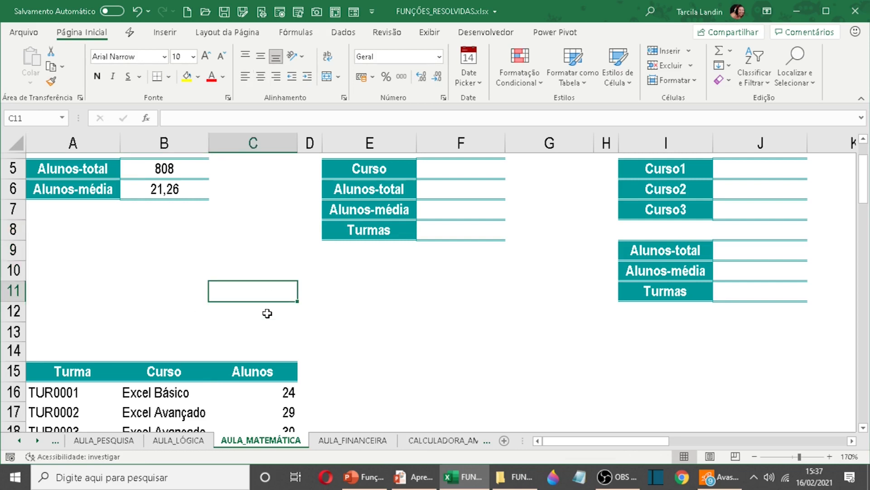
# Enter the sample values 3, 4, 5, 6 and 7 in cells A9 to A13.
pyautogui.click(140, 256)
pyautogui.scroll(1, 146, 292)
pyautogui.scroll(-1, 136, 301)
pyautogui.scroll(1, 155, 282)
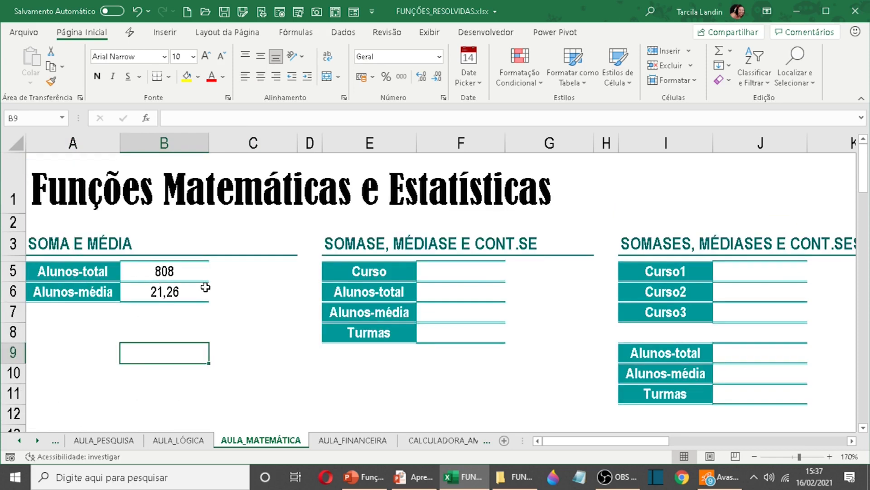
pyautogui.click(74, 358)
pyautogui.scroll(-1, 130, 383)
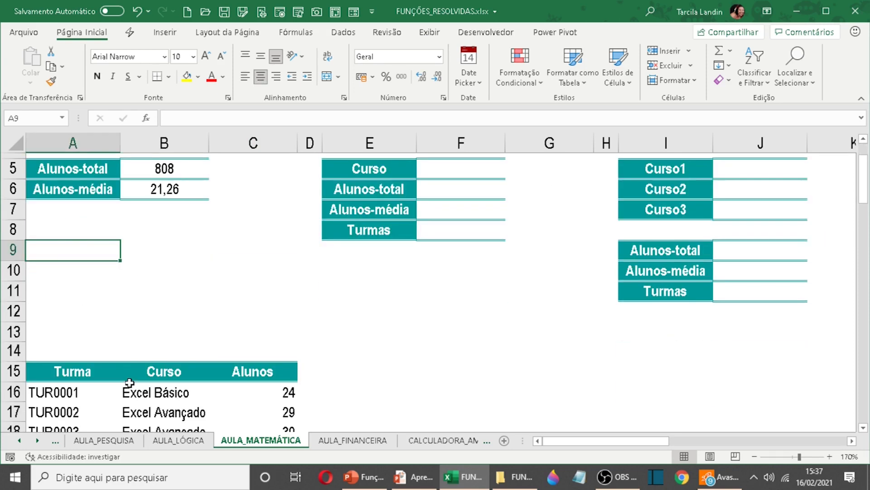
pyautogui.write('3')
pyautogui.press('Return')
pyautogui.write('4')
pyautogui.press('Return')
pyautogui.write('5')
pyautogui.press('Return')
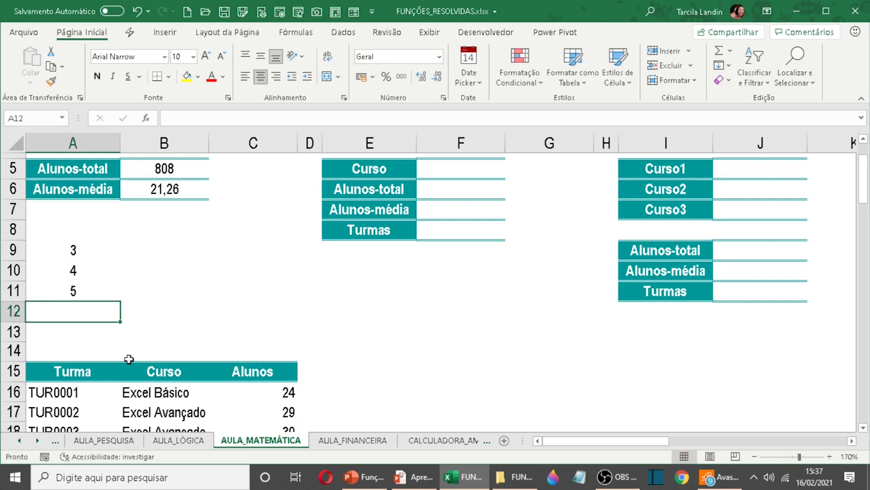
pyautogui.write('6')
pyautogui.press('Return')
pyautogui.write('7')
pyautogui.press('Return')
# Add up the five sample values cell by cell in B9 with the formula =A9+A10+A11+A12+A13.
pyautogui.press('Up')
pyautogui.press('Up')
pyautogui.press('Up')
pyautogui.press('Up')
pyautogui.press('Up')
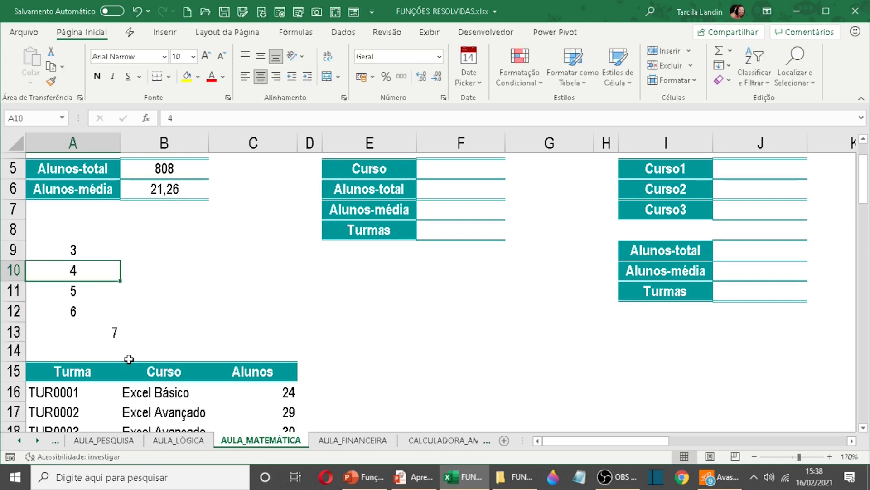
pyautogui.press('Right')
pyautogui.write('=')
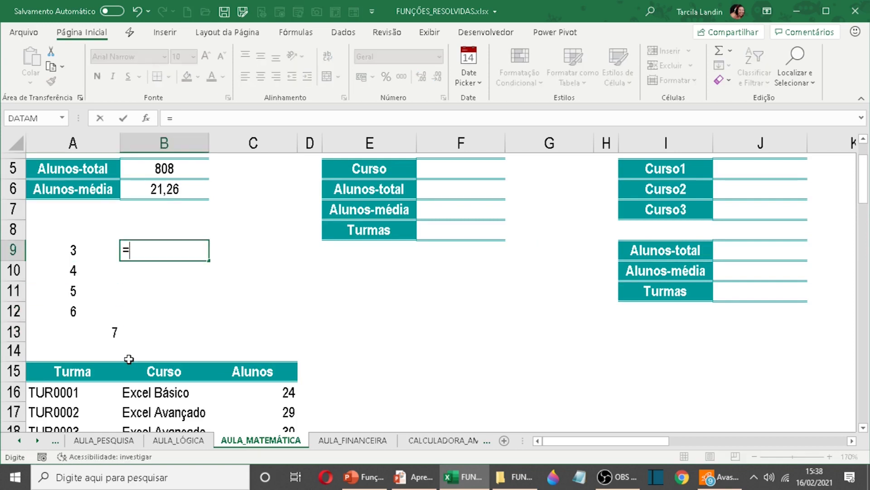
pyautogui.click(83, 250)
pyautogui.write('+')
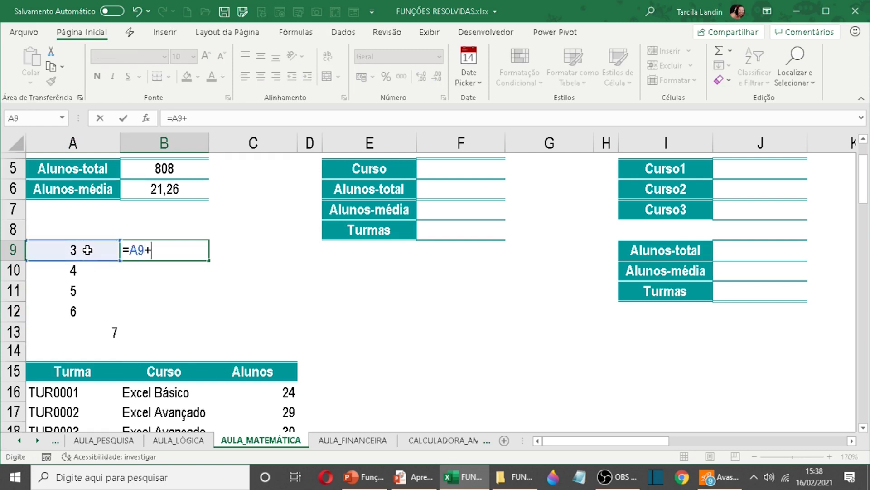
pyautogui.click(110, 275)
pyautogui.write('+')
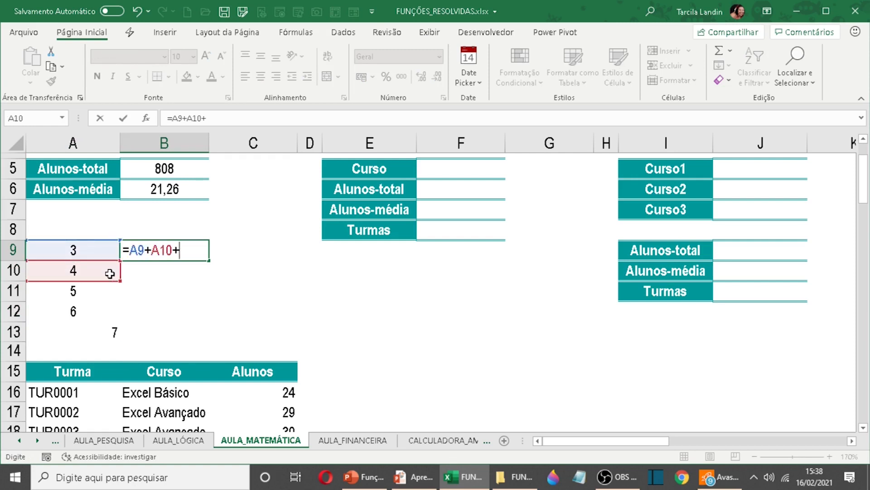
pyautogui.click(100, 293)
pyautogui.write('+')
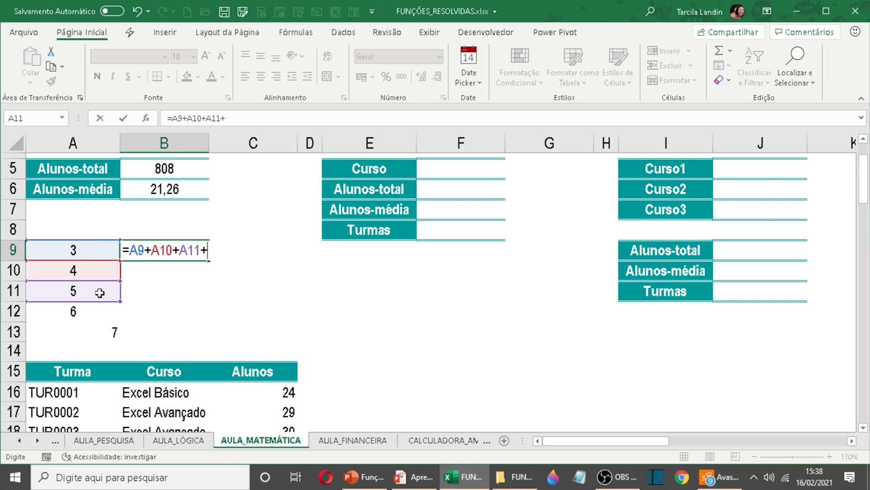
pyautogui.click(102, 309)
pyautogui.write('+')
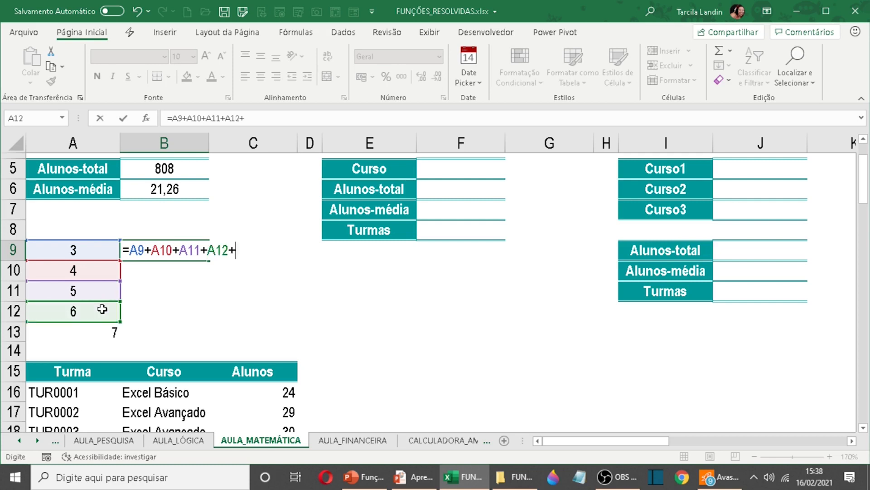
pyautogui.click(111, 331)
pyautogui.press('Return')
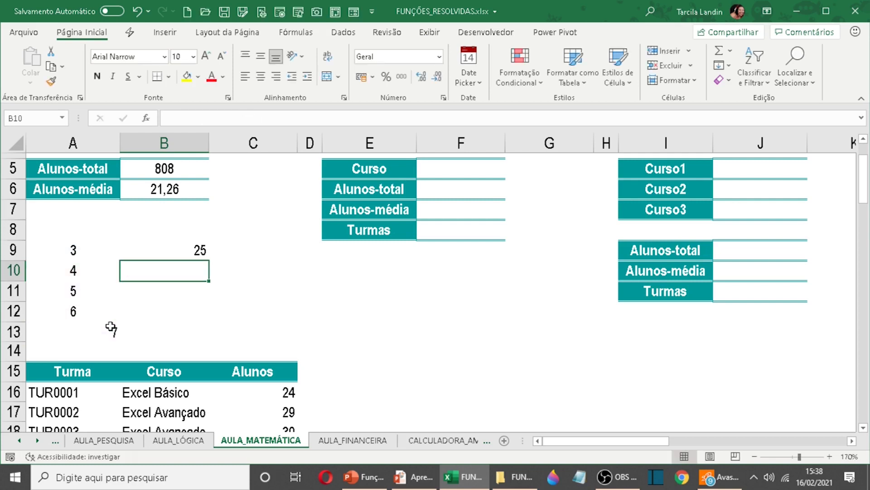
# Sum the same five sample values in B10 with the formula =SOMA(A9:A13).
pyautogui.write('=soma(')
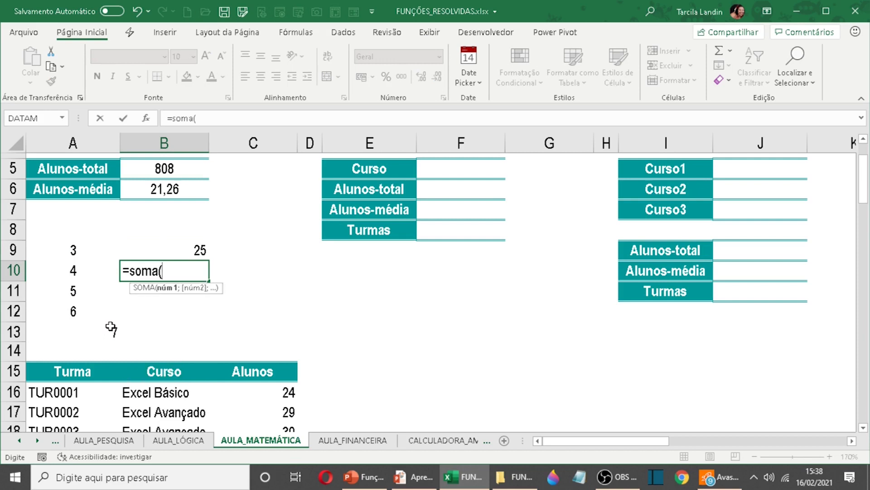
pyautogui.moveTo(98, 257); pyautogui.dragTo(97, 320)
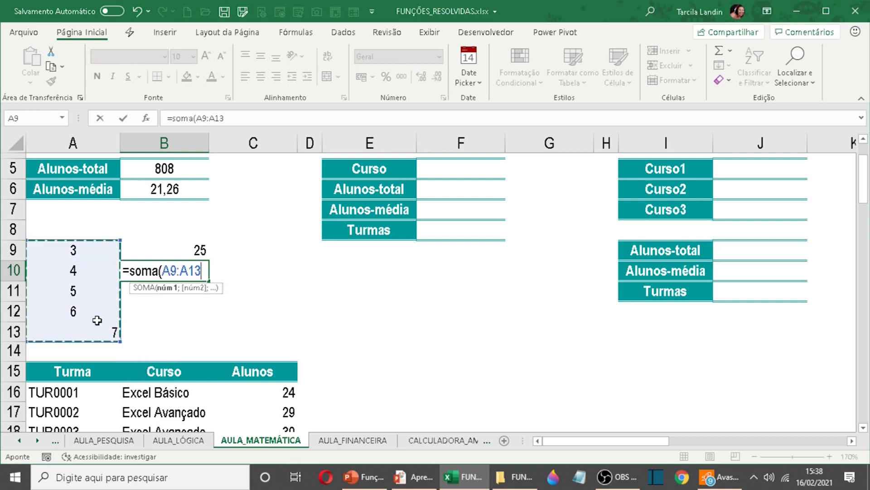
pyautogui.press('Return')
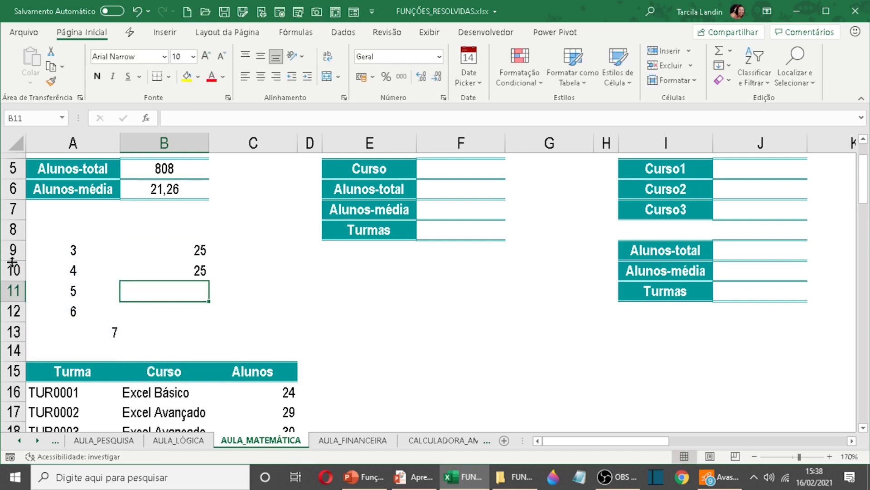
# Replace the sample value in A11 with the text a to test how both sums handle text.
pyautogui.click(66, 290)
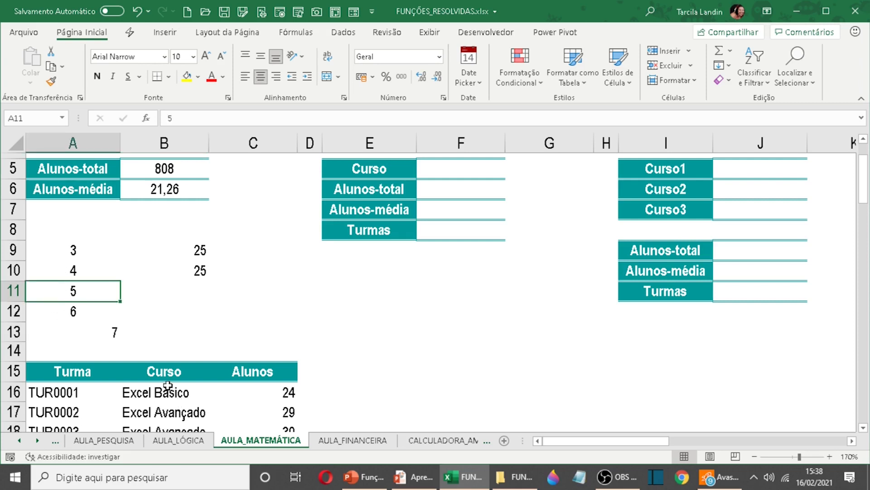
pyautogui.write('a')
pyautogui.press('Return')
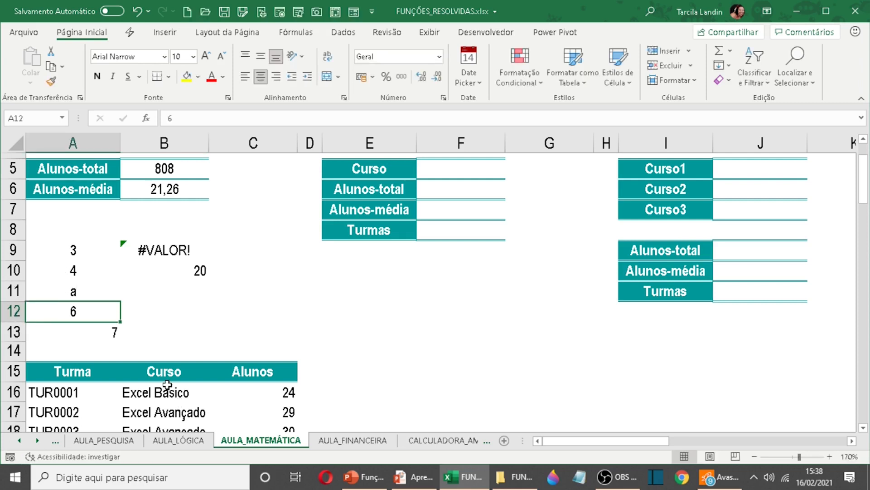
# Compare how the cell-by-cell addition in B9 and the SOMA formula in B10 treat the text in A11.
pyautogui.click(156, 253)
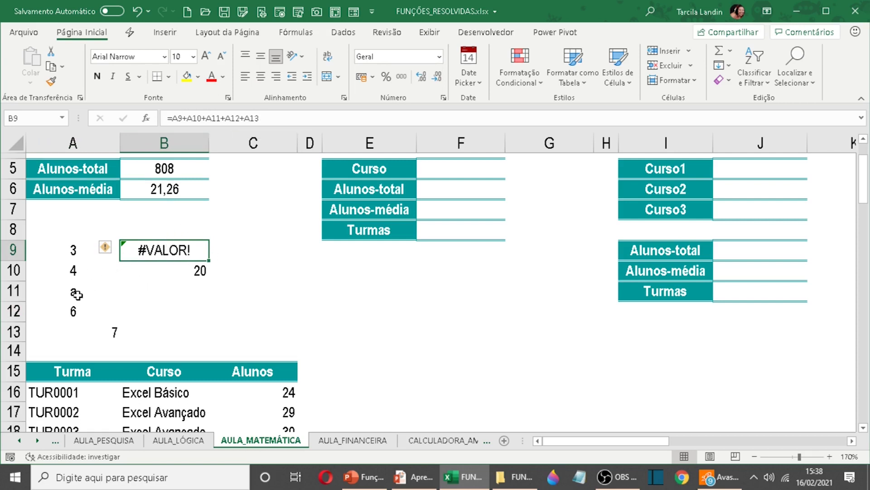
pyautogui.click(199, 271)
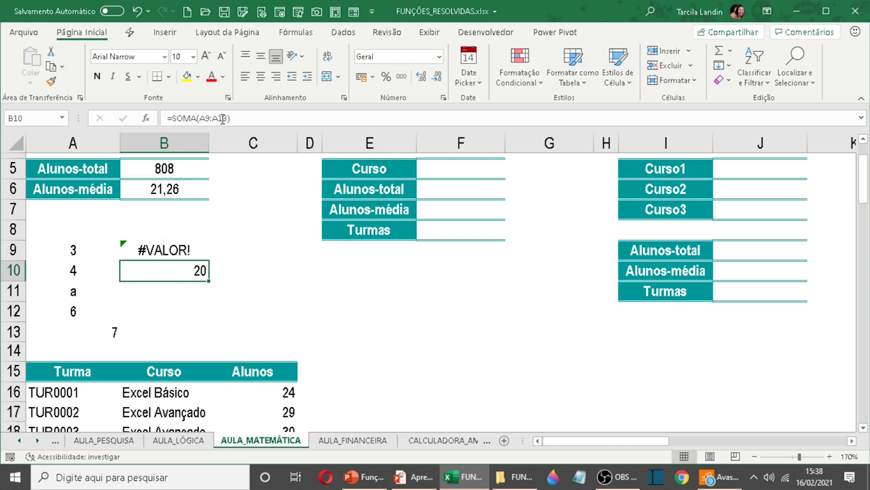
pyautogui.doubleClick(187, 270)
pyautogui.moveTo(205, 271); pyautogui.dragTo(167, 270)
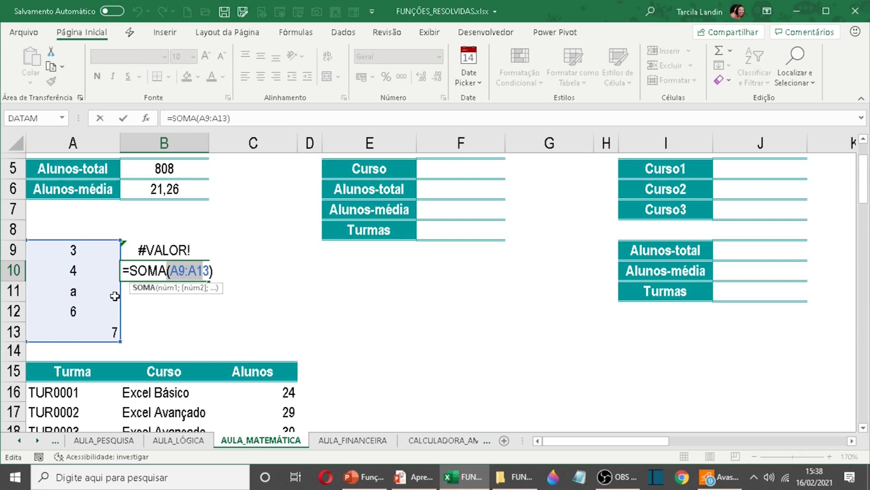
pyautogui.press('Return')
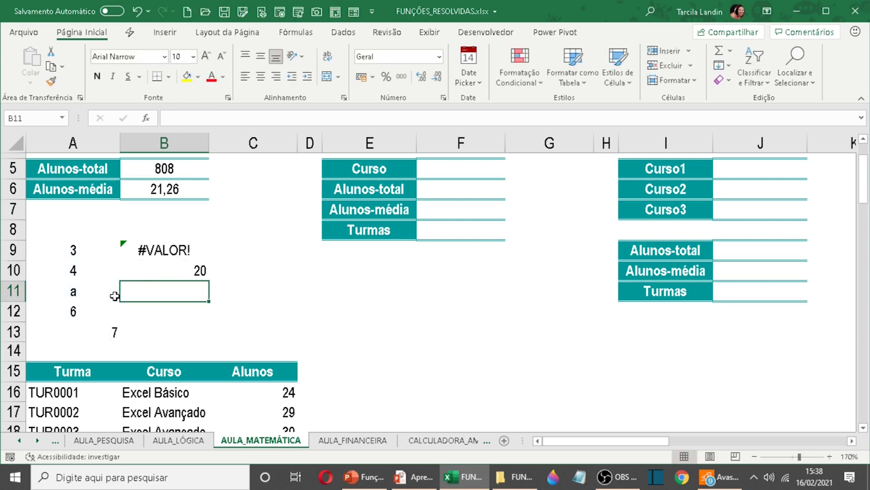
pyautogui.click(177, 271)
pyautogui.moveTo(85, 250); pyautogui.dragTo(91, 270)
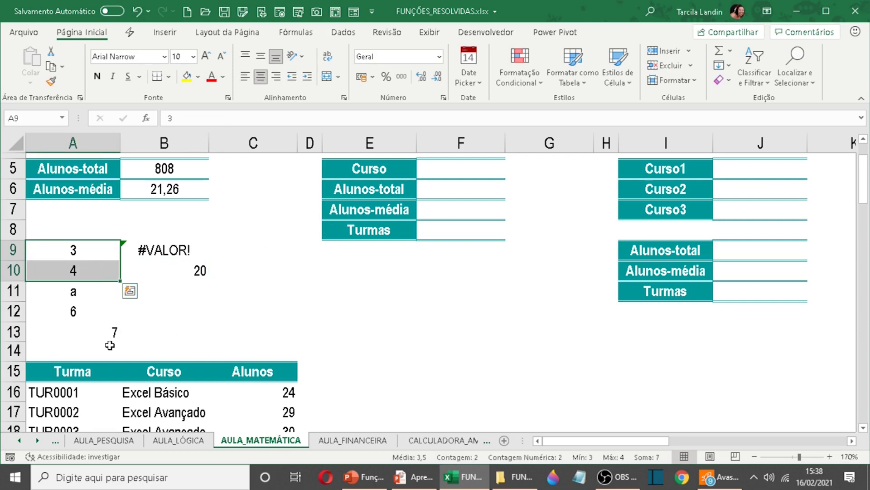
pyautogui.click(112, 333)
pyautogui.click(78, 304)
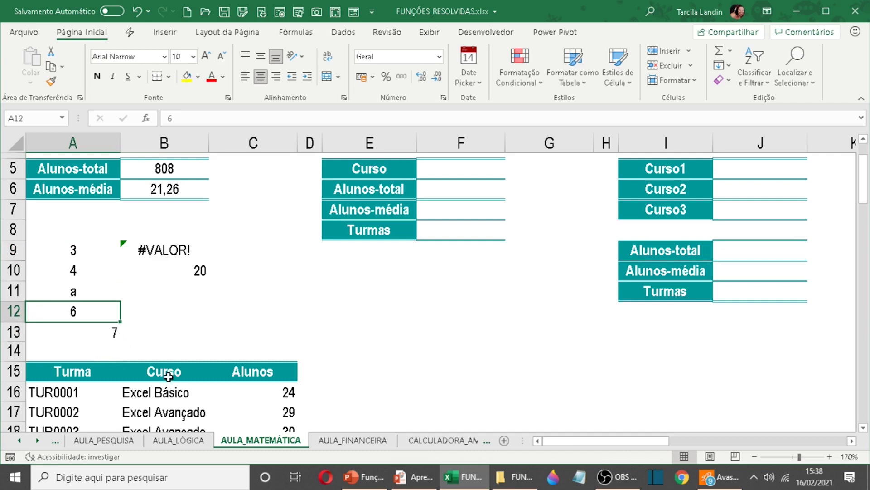
pyautogui.click(197, 278)
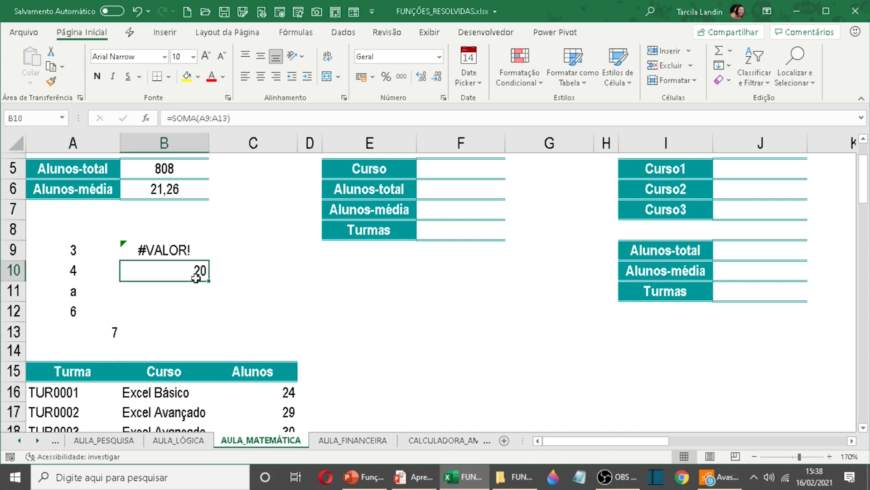
pyautogui.click(72, 297)
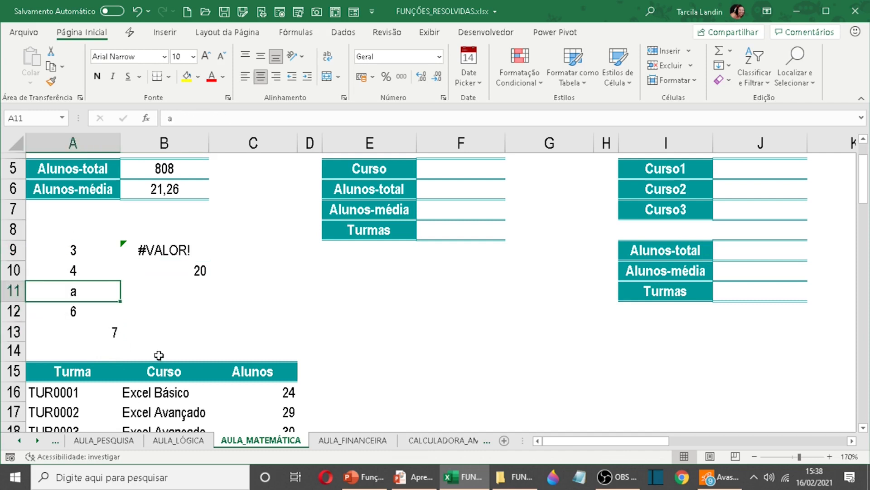
# Clear the sample values and both sum formulas from the range A9:B13.
pyautogui.moveTo(96, 252); pyautogui.dragTo(176, 325)
pyautogui.press('Delete')
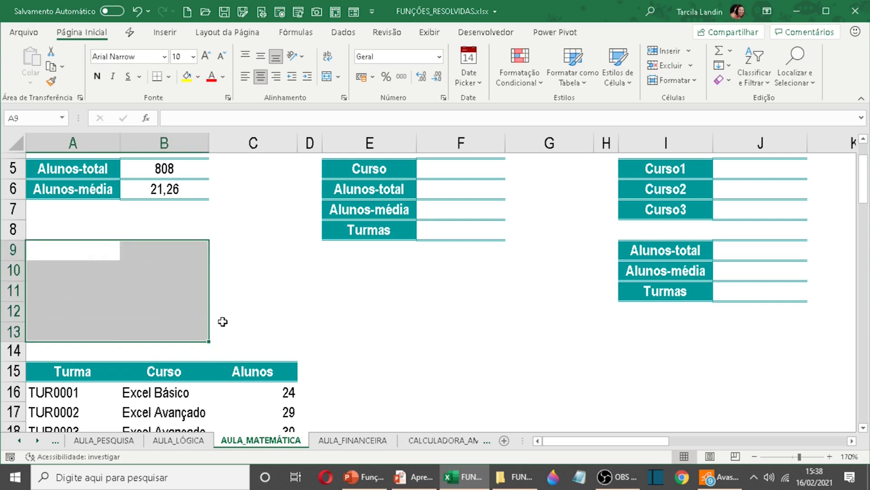
pyautogui.click(240, 315)
pyautogui.scroll(2, 265, 360)
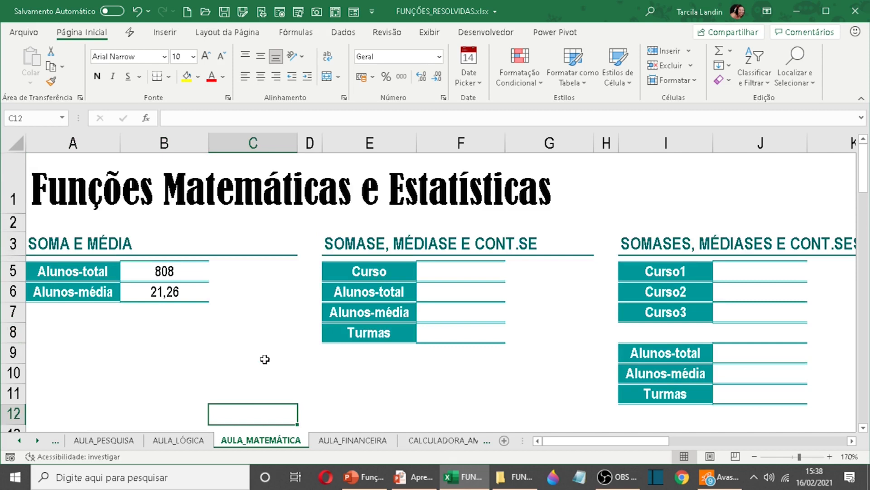